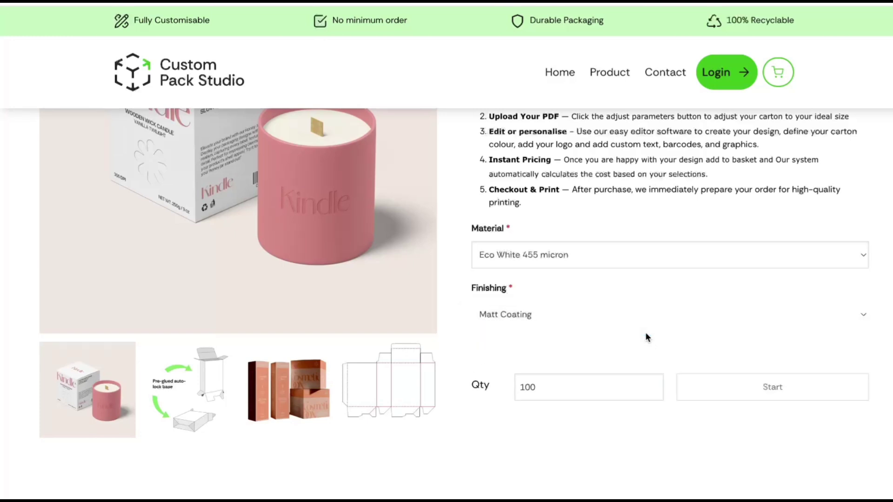
Start the carton design and set its length to 80 mm, depth to 45 mm and height to 110 mm.
click(728, 393)
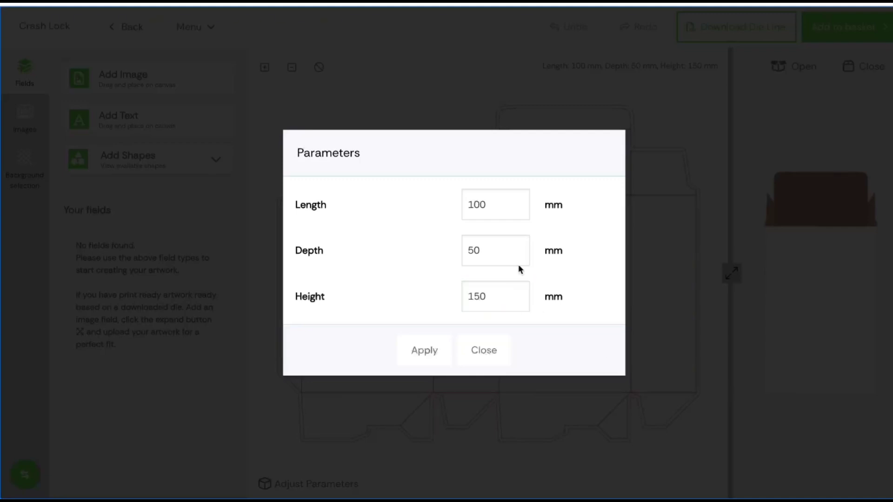
drag(504, 207, 429, 207)
text(8)
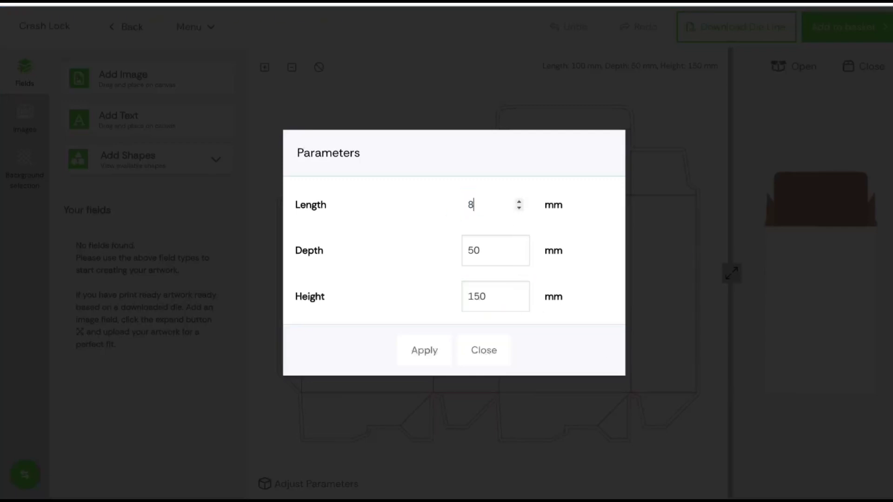
text(0)
key(Tab)
text(45)
key(Tab)
text(1)
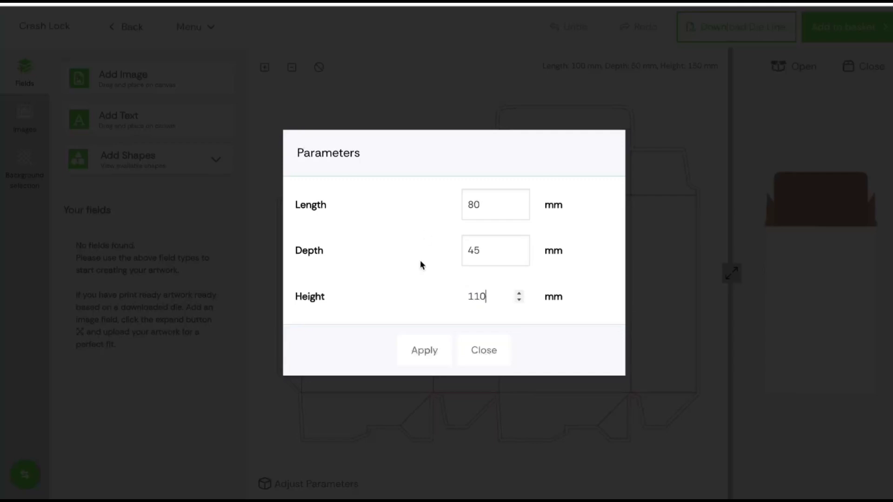
click(423, 362)
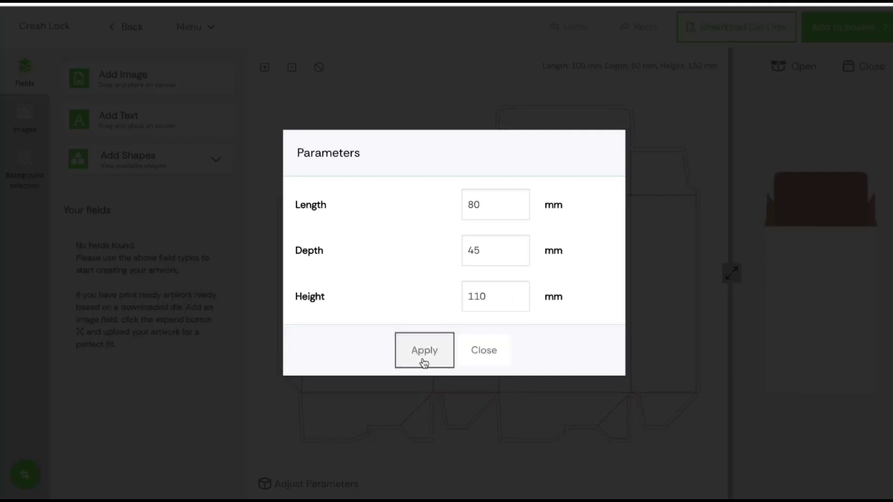
click(424, 362)
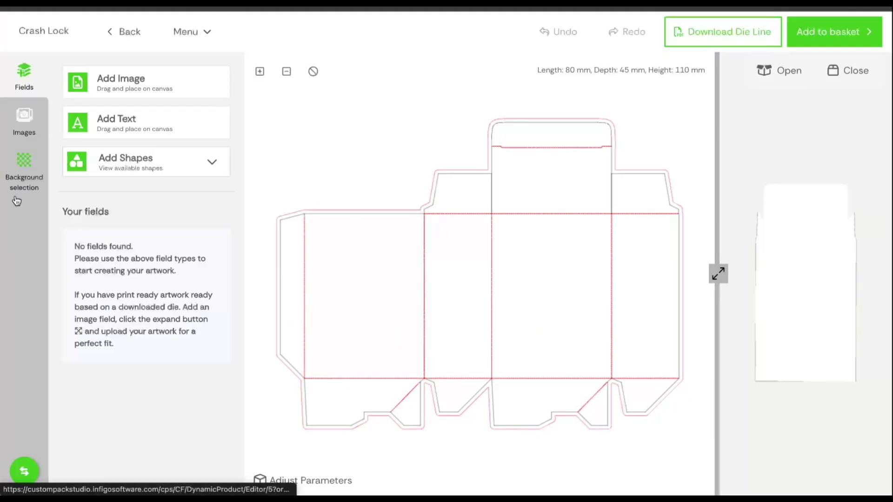
Apply the dark green background colour 53.png to the whole carton.
click(38, 175)
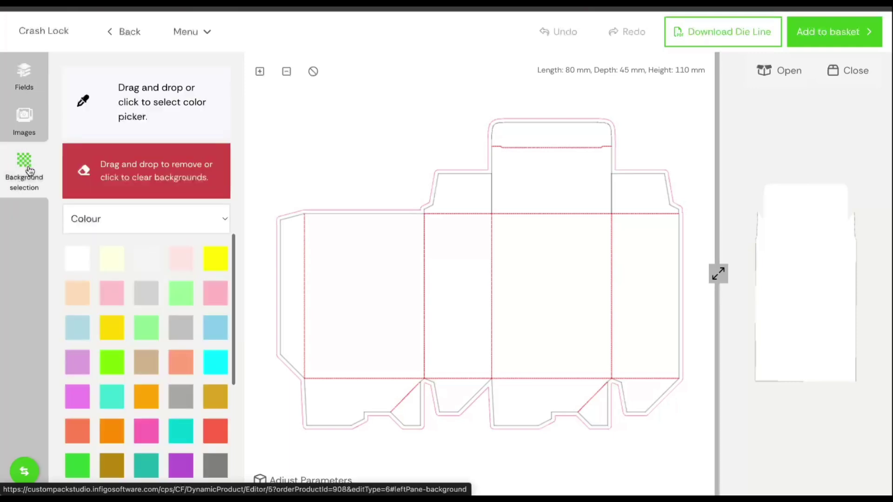
scroll(111, 289, down, 4)
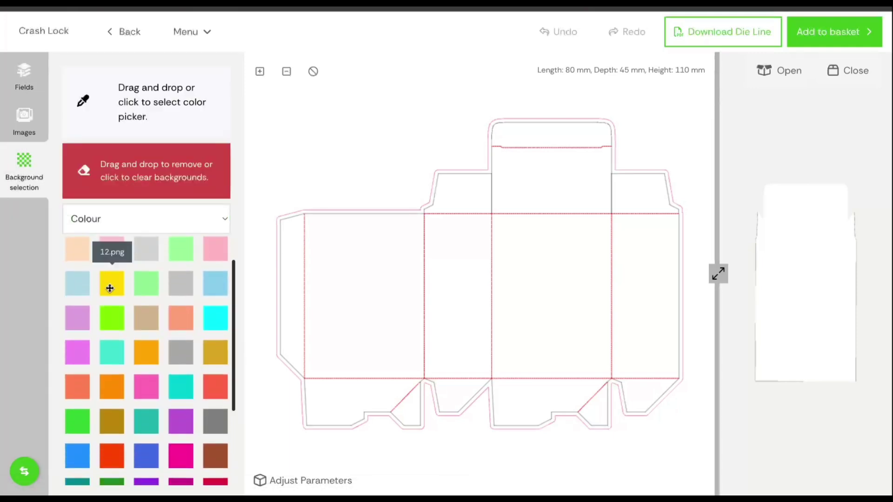
scroll(111, 291, down, 3)
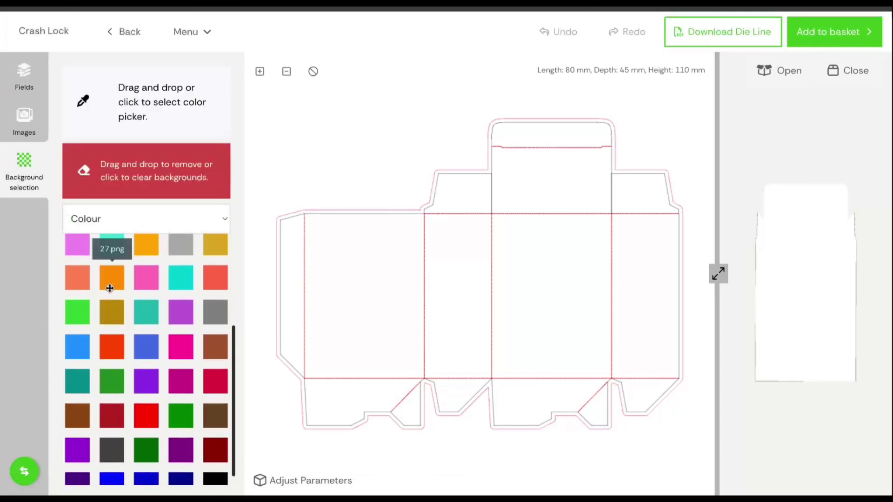
click(148, 439)
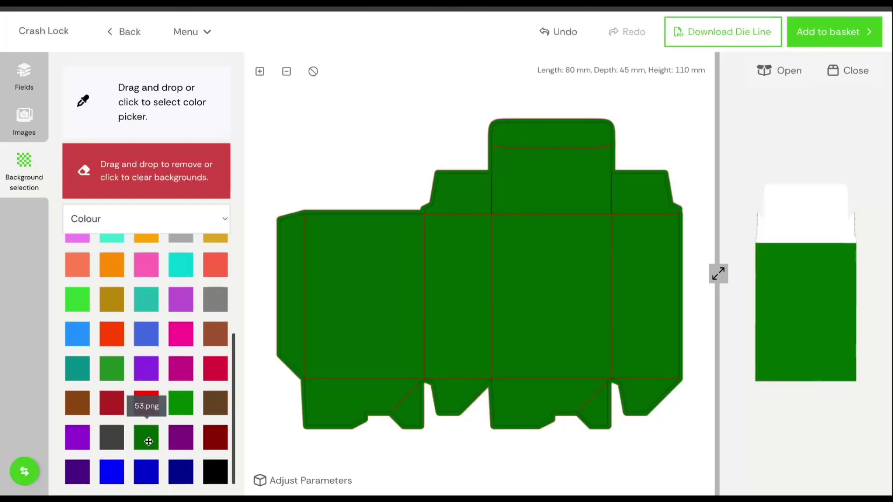
Give the whole carton a custom background colour with the hex value 323D51.
click(117, 106)
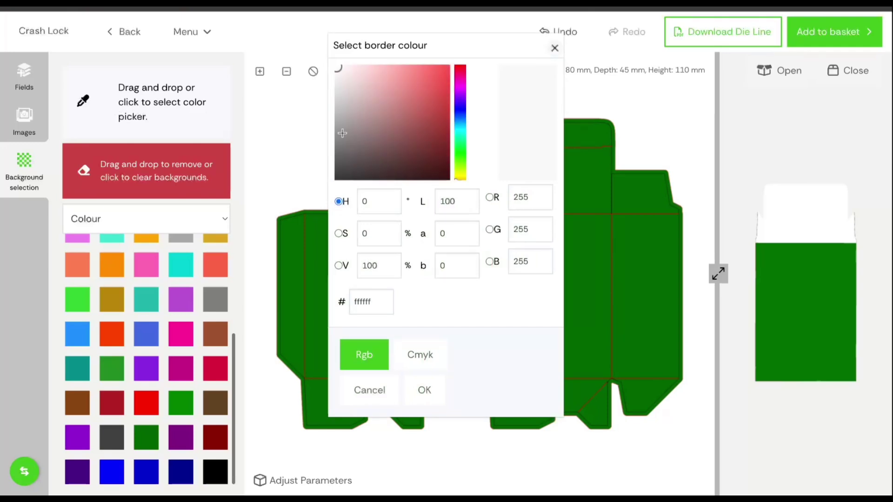
click(381, 308)
key(BackSpace)
key(BackSpace)
key(BackSpace)
key(BackSpace)
key(BackSpace)
key(BackSpace)
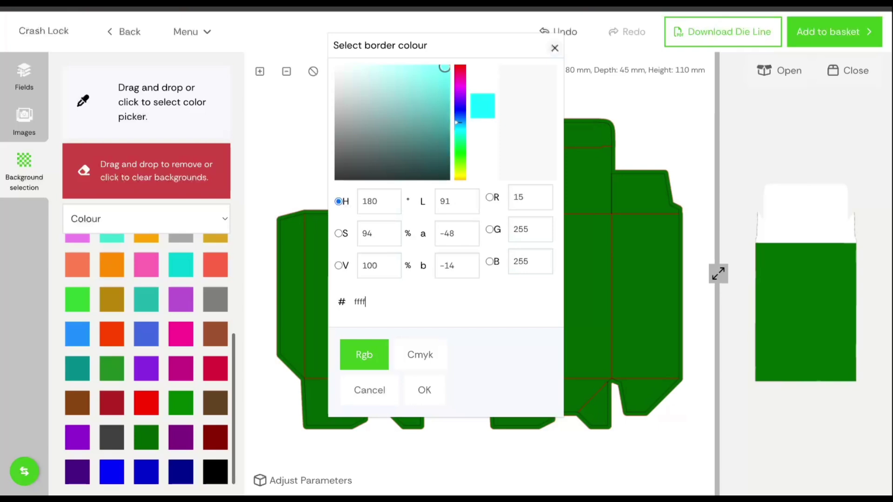
text(323D51)
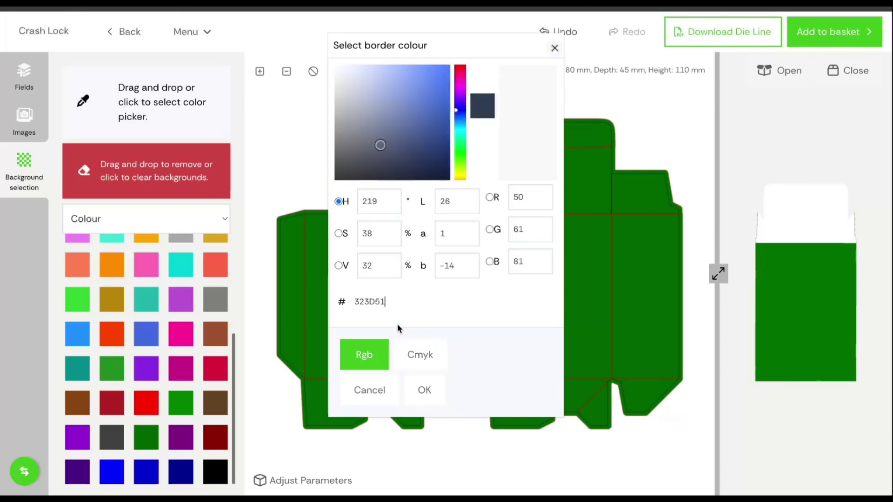
click(414, 393)
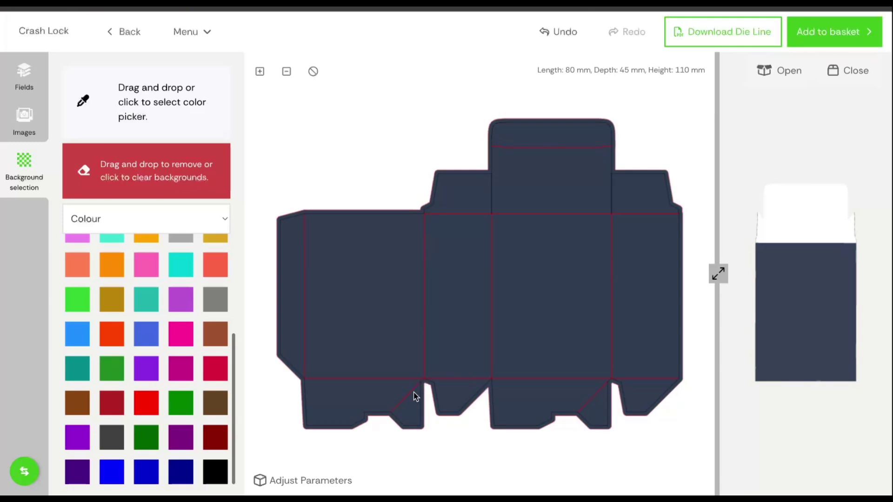
Colour the left side fold mid blue (5b73a7) and the right side fold a near-black navy.
click(468, 214)
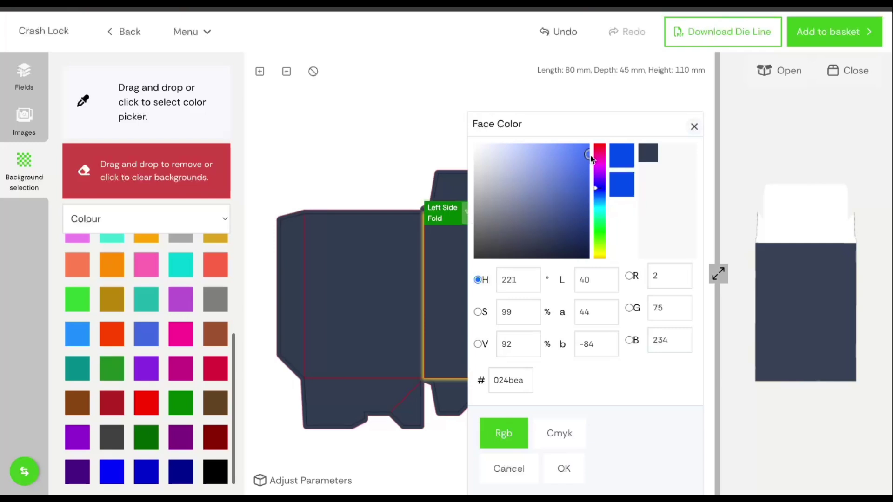
drag(588, 155, 528, 184)
click(561, 470)
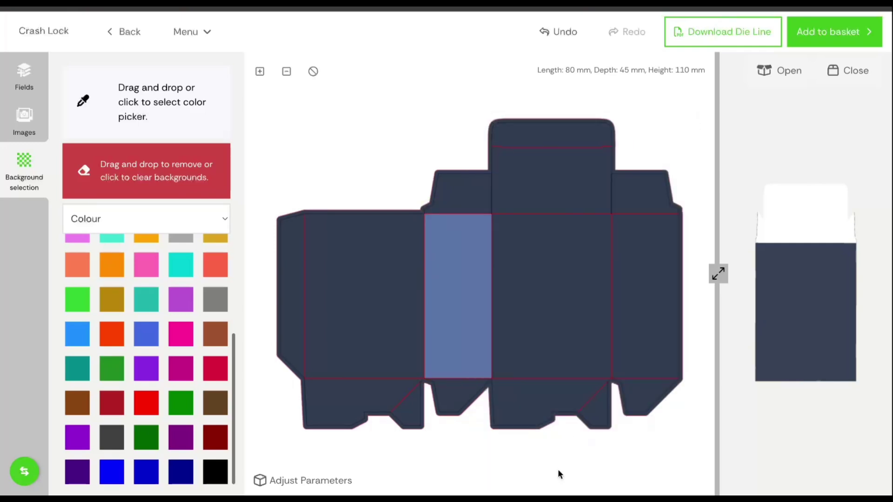
click(657, 215)
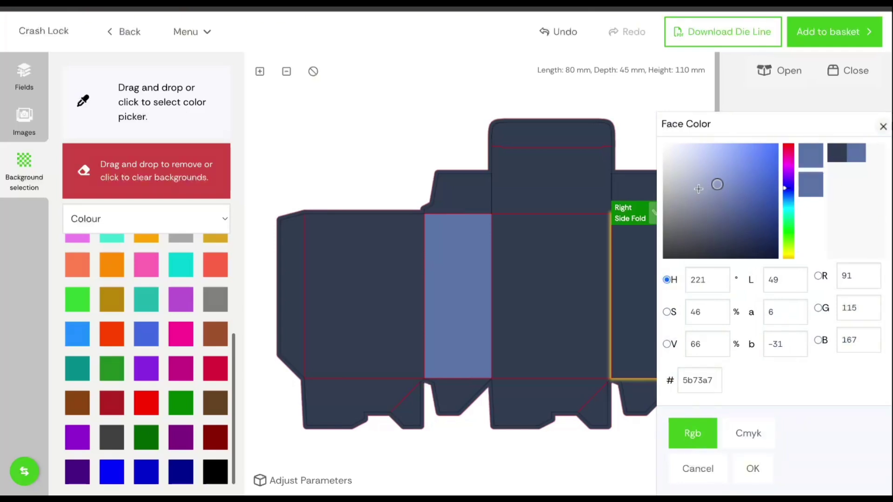
mouse_move(717, 185)
mouse_down()
mouse_move(739, 236)
mouse_move(763, 250)
mouse_up()
click(752, 469)
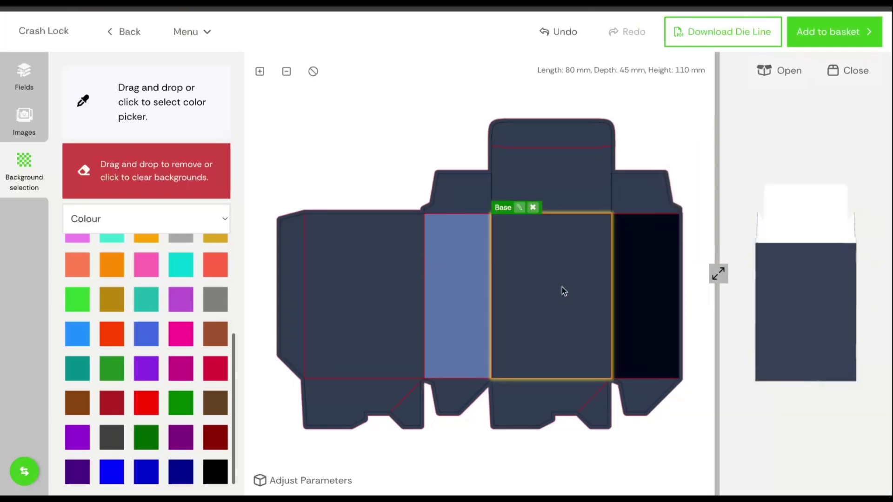
Remove the separate face colours from both side folds and apply a white background to the carton.
click(483, 213)
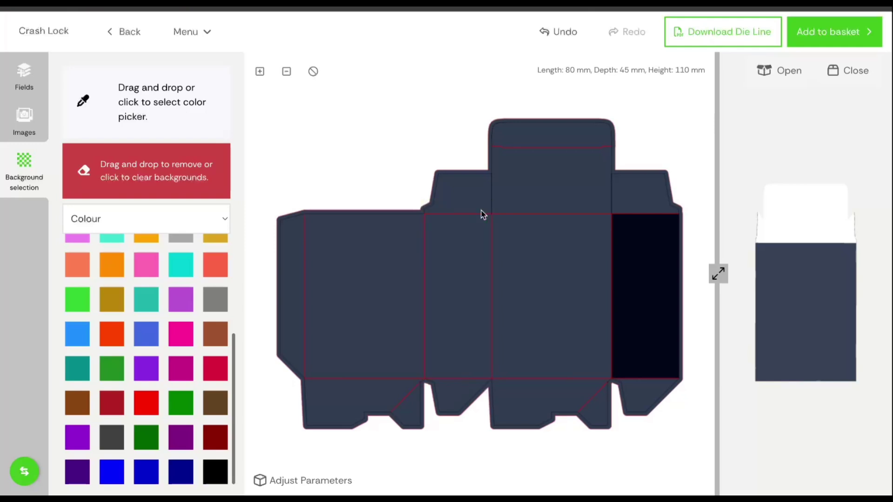
click(670, 214)
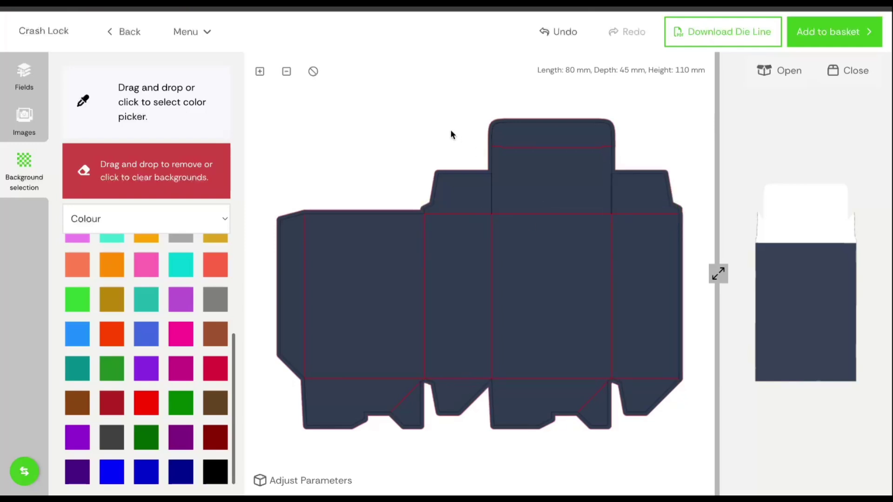
scroll(141, 340, up, 4)
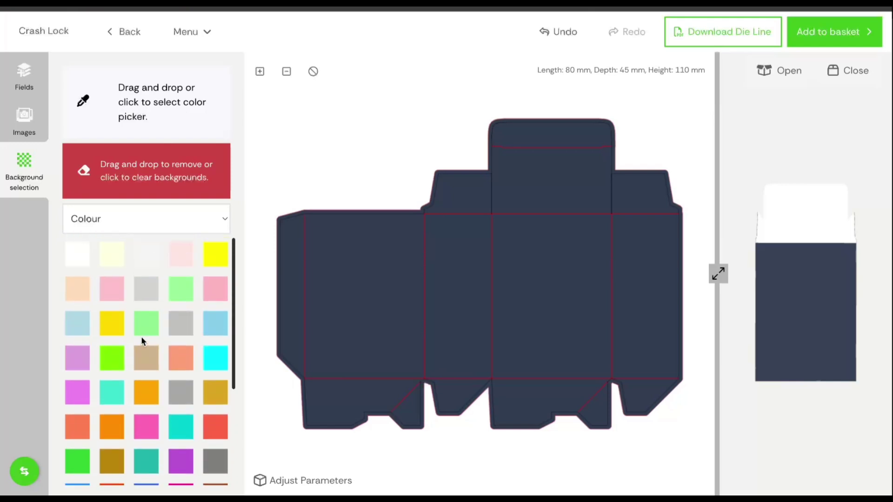
click(79, 262)
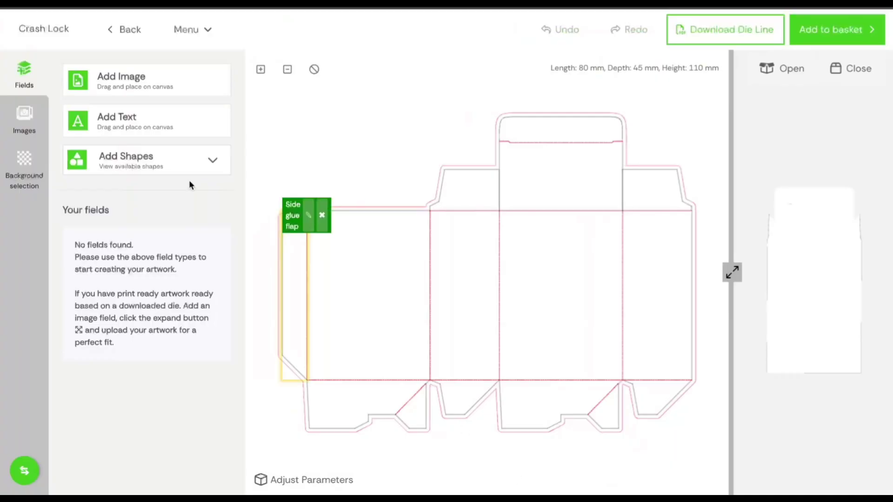
Upload the wide 732×240 Custom Pack Studio logo JPG from the Branding folder to the image gallery.
click(21, 115)
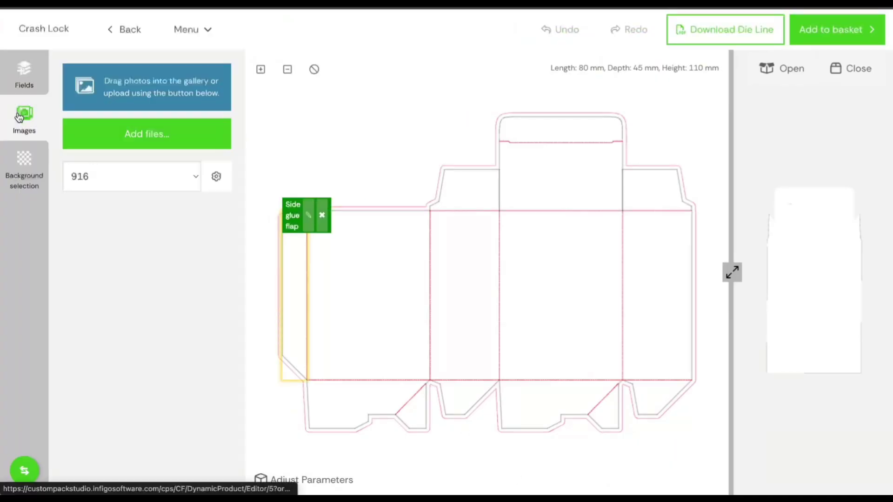
click(115, 133)
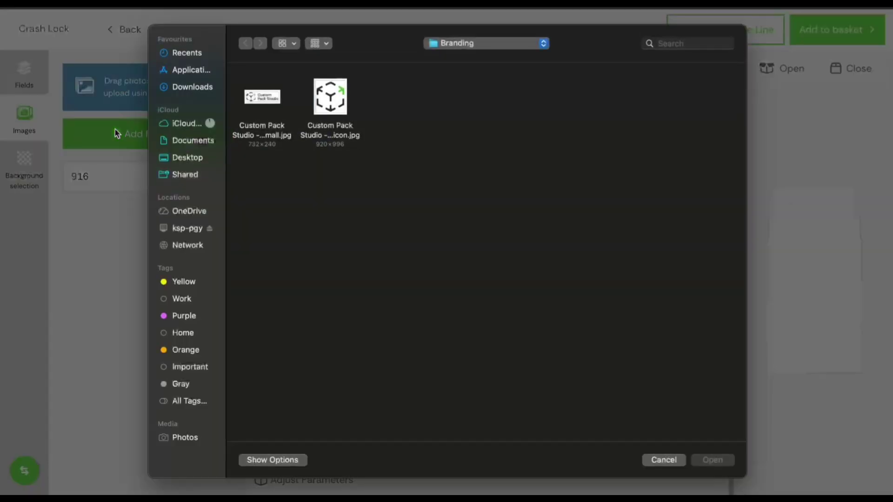
click(253, 100)
click(713, 460)
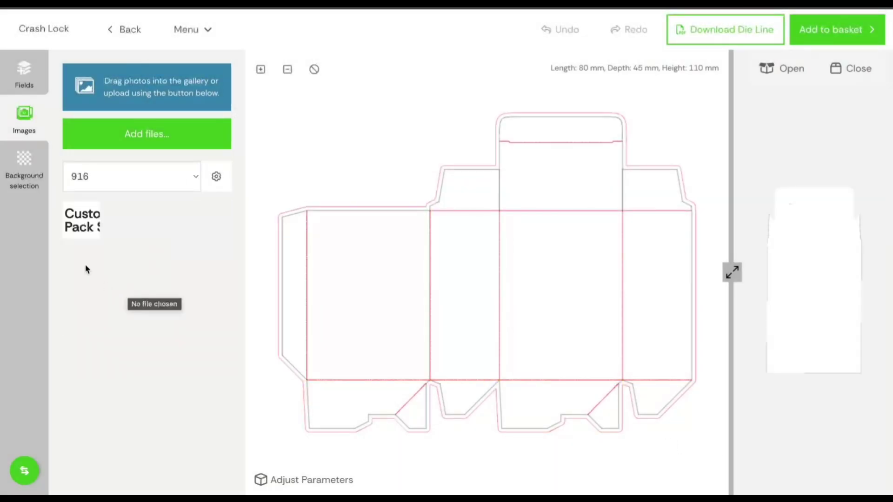
Place the uploaded logo near the top of the Base panel and enlarge it to about two thirds of the panel's width.
drag(81, 220, 398, 329)
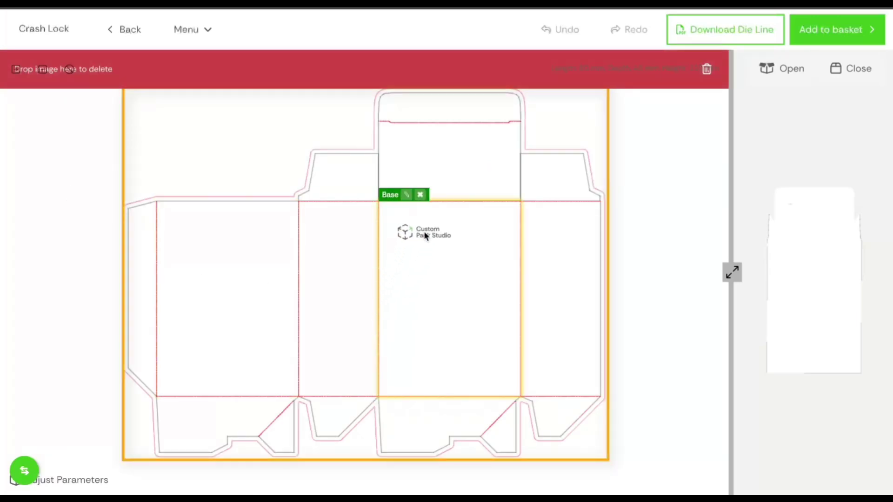
drag(423, 235, 424, 235)
mouse_move(562, 247)
mouse_down()
mouse_move(608, 259)
mouse_move(565, 249)
mouse_up()
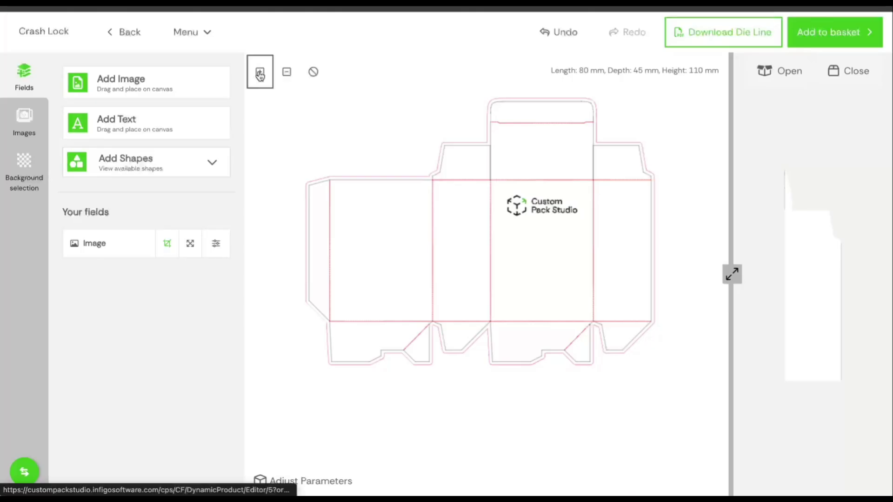
Add a green rectangle across the lower Base and right side fold, tilted so its upper edge rises towards the right side fold.
click(170, 172)
drag(117, 263, 580, 321)
drag(609, 233, 586, 271)
drag(519, 412, 403, 429)
click(401, 429)
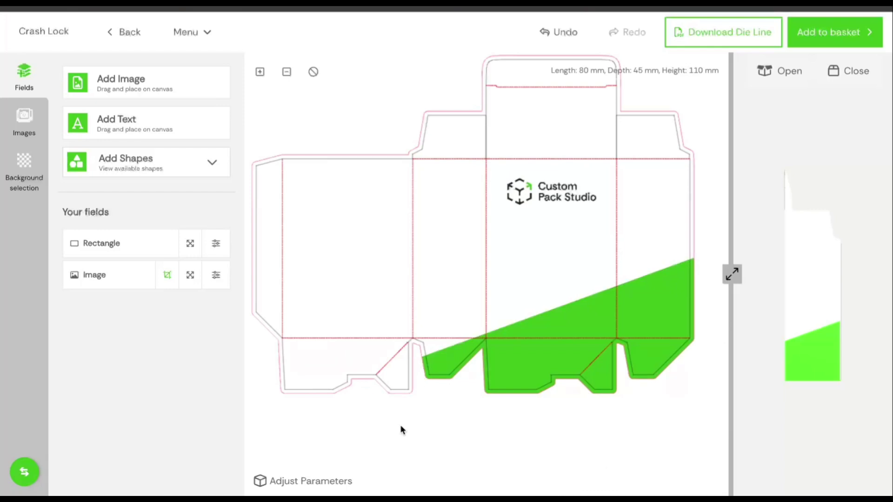
Add a second rectangle over the lower part of the left panels, widen it and tilt it clockwise to slope down across the Base panel.
click(179, 172)
drag(143, 253, 349, 305)
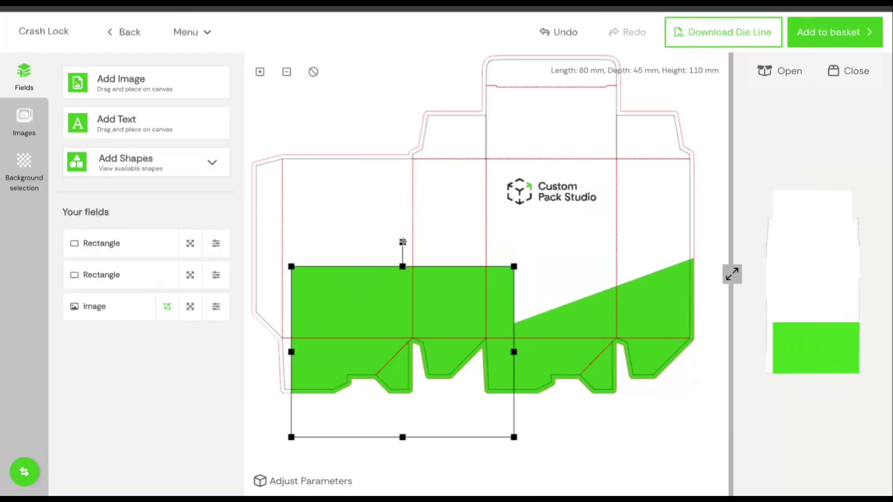
drag(404, 241, 441, 247)
drag(509, 389, 590, 419)
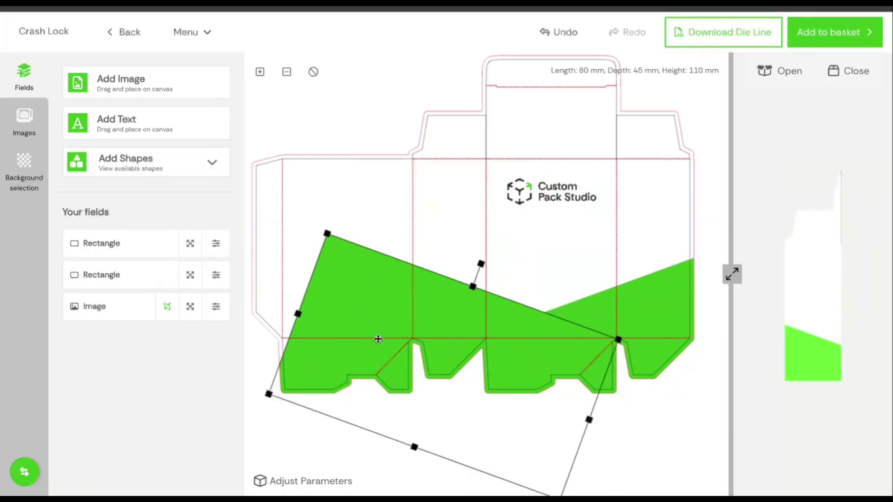
drag(440, 355, 373, 339)
mouse_move(446, 264)
mouse_down()
mouse_move(446, 287)
mouse_move(448, 262)
mouse_up()
drag(396, 345, 398, 363)
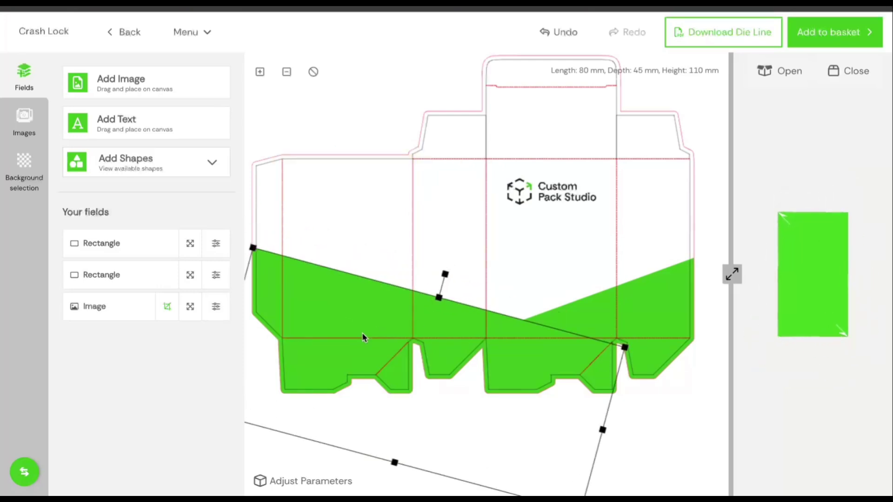
Set the second rectangle's fill colour to the RGB hex value 393939.
click(348, 308)
click(694, 312)
click(748, 368)
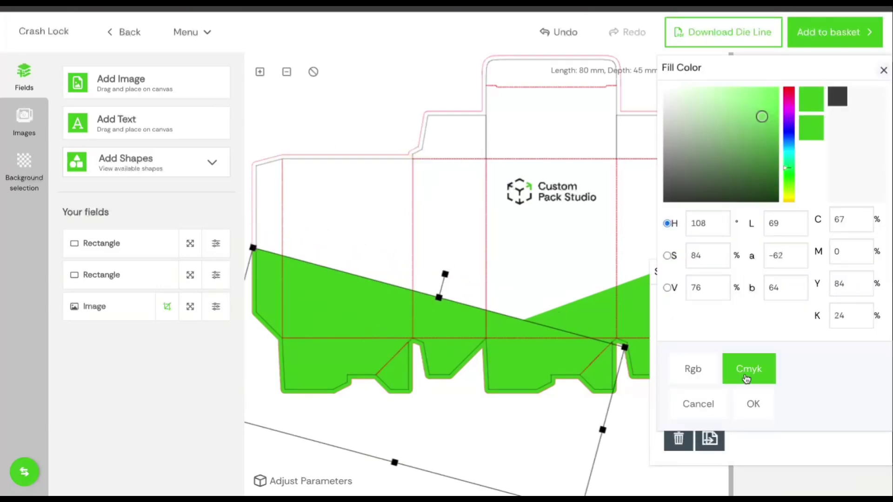
click(693, 368)
double_click(697, 323)
text(393939)
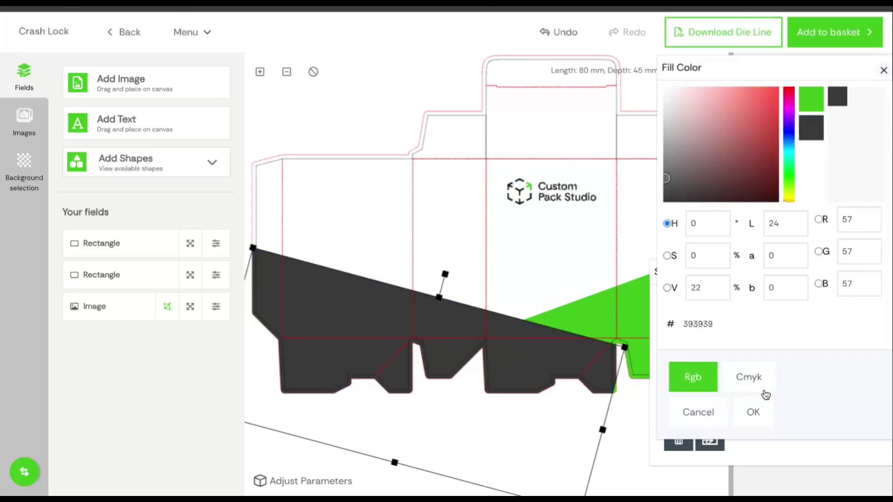
click(753, 412)
click(881, 272)
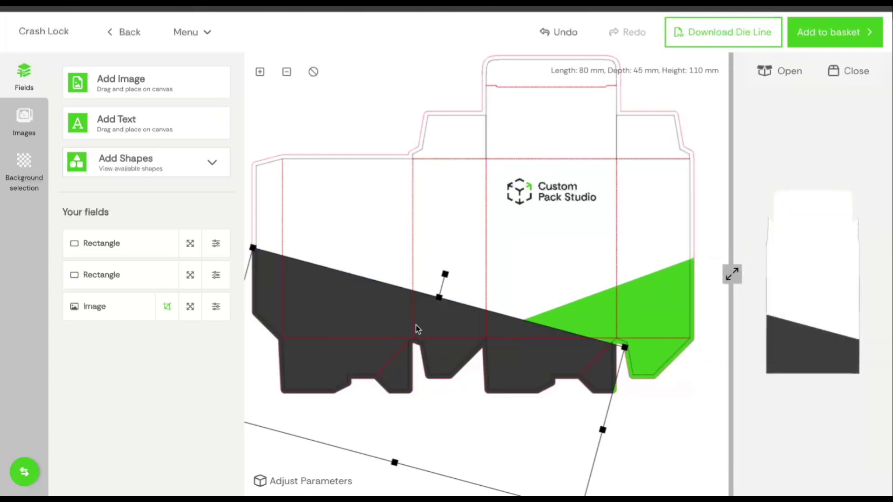
Move the dark rectangle slightly up and extend it to the outer edge of the right side fold.
click(390, 247)
click(392, 306)
drag(392, 306, 378, 289)
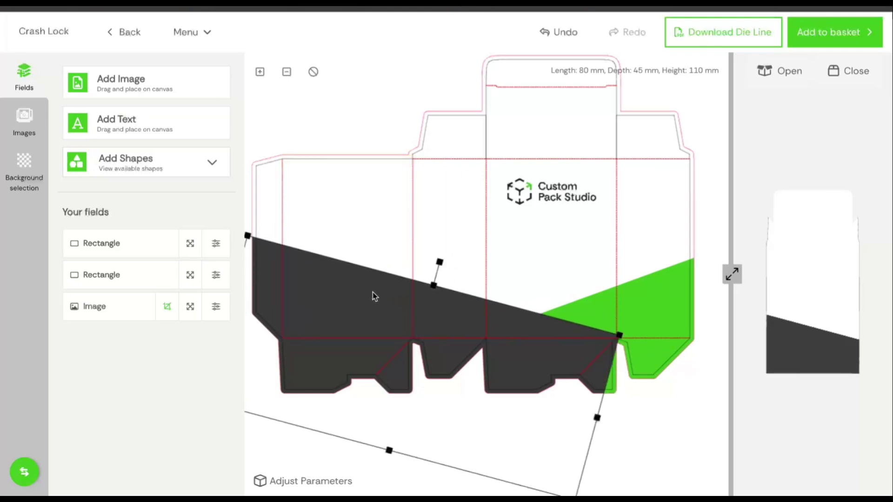
drag(599, 418, 683, 458)
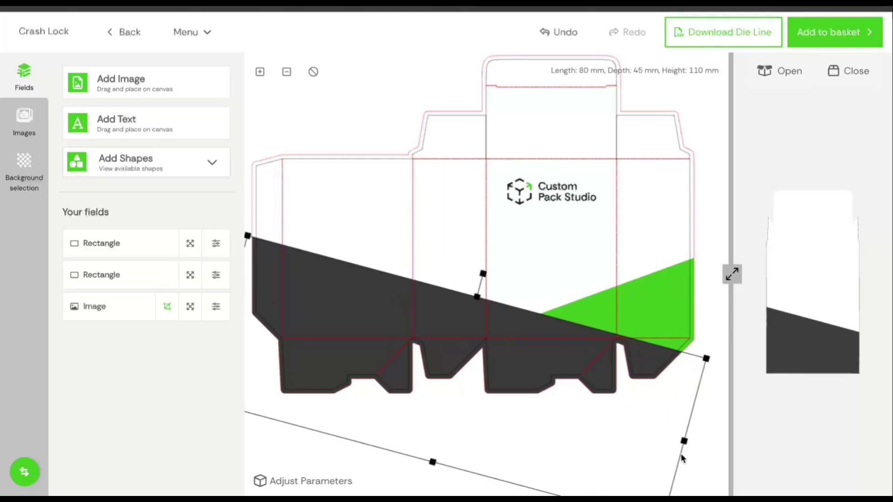
Move the dark rectangle behind the green one and bring it back to the front.
click(349, 323)
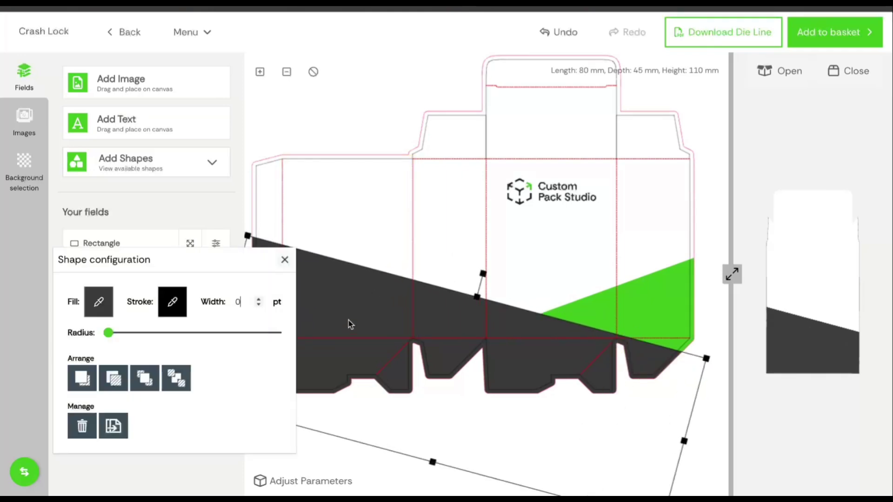
click(114, 380)
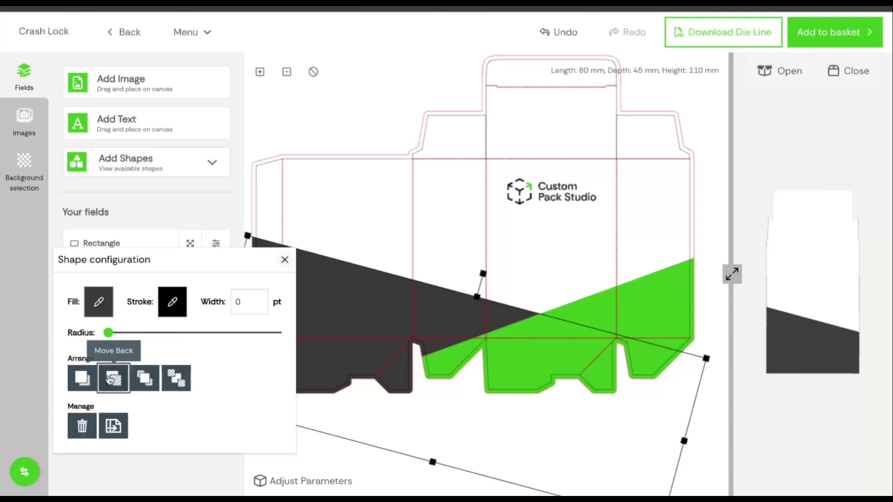
click(84, 377)
click(338, 126)
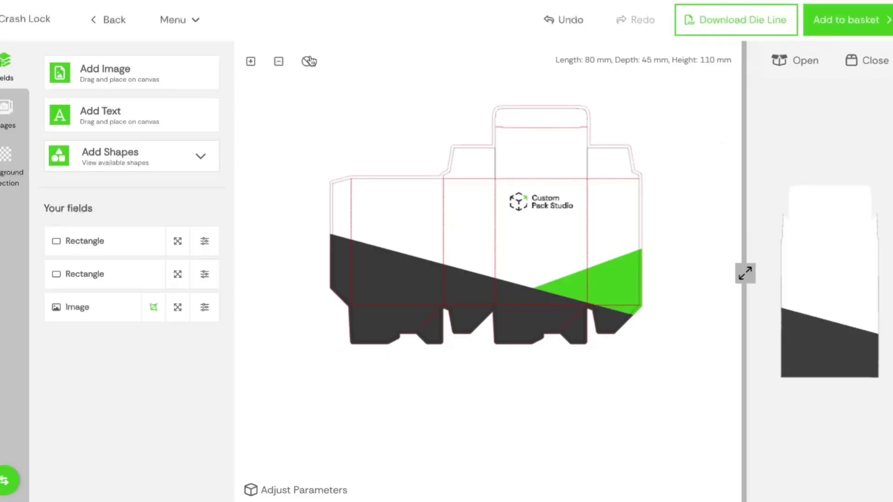
Add a text field to the carton's wide left panel and extend its lower edge almost to the bottom fold.
click(305, 62)
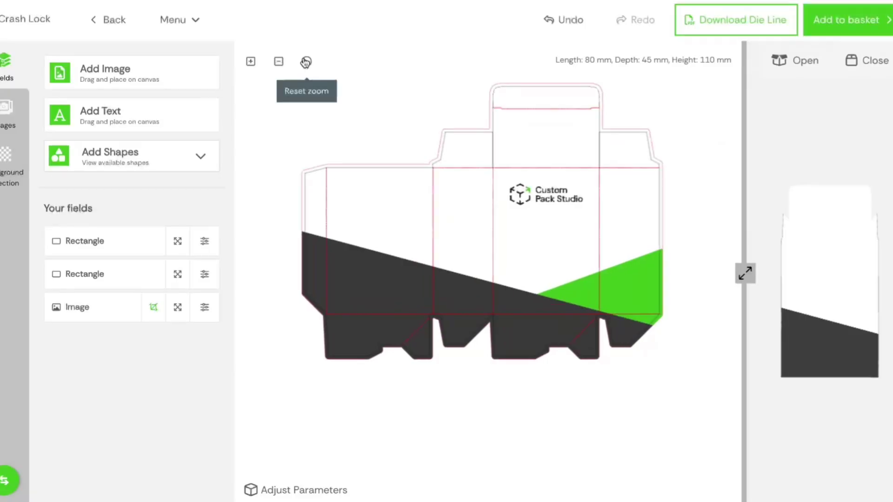
drag(110, 114, 384, 210)
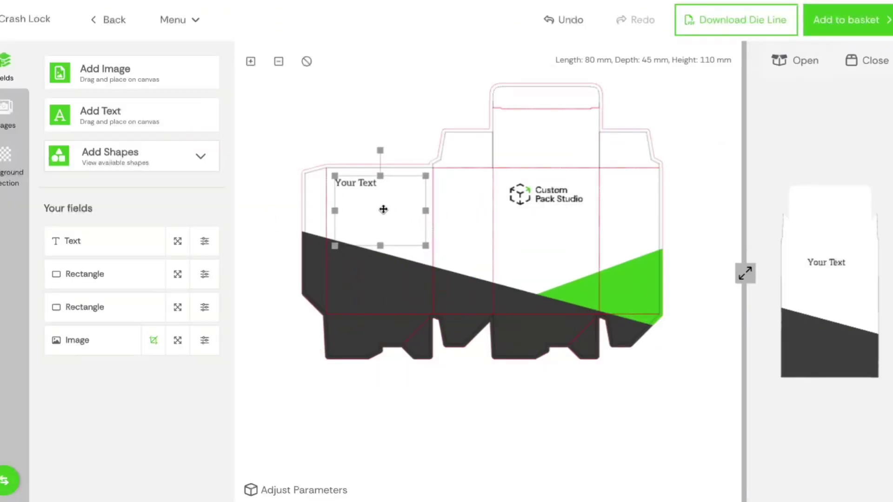
drag(380, 245, 380, 307)
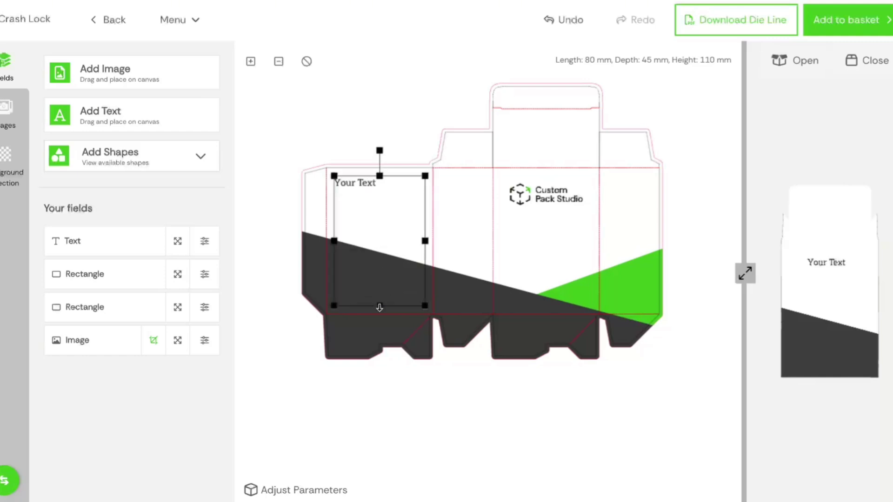
Apply a white background colour to the text box on the left panel.
double_click(379, 236)
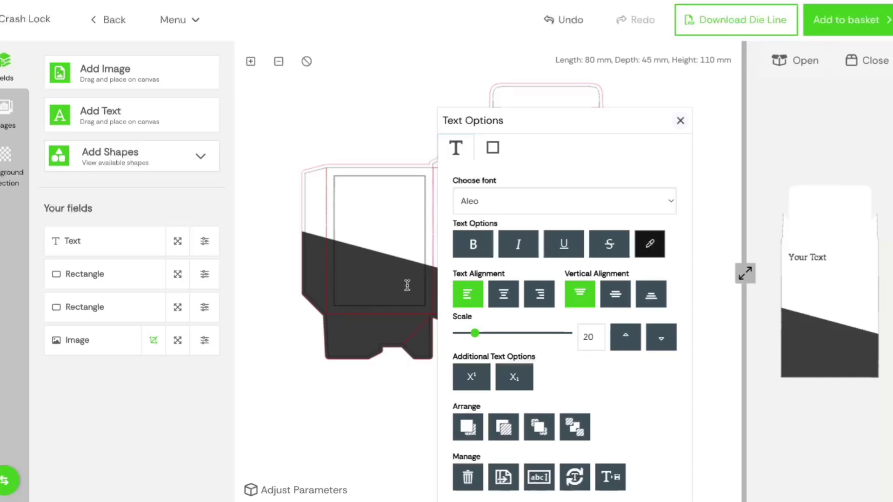
click(491, 147)
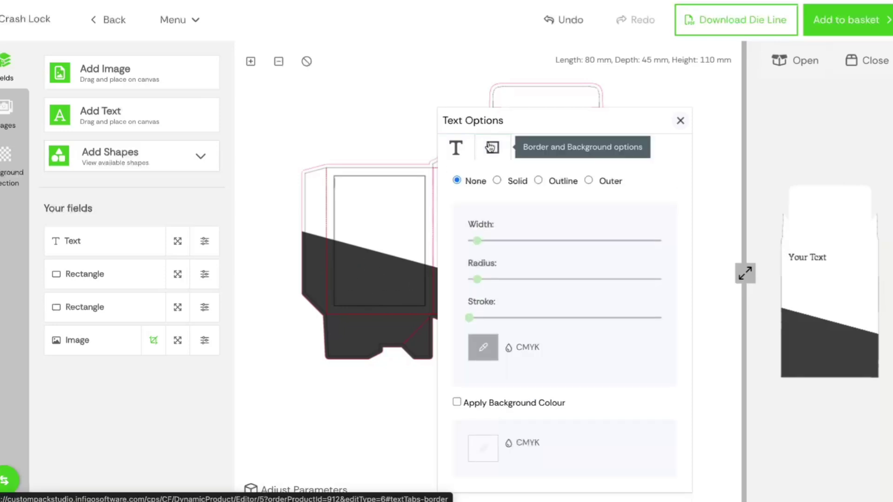
click(458, 403)
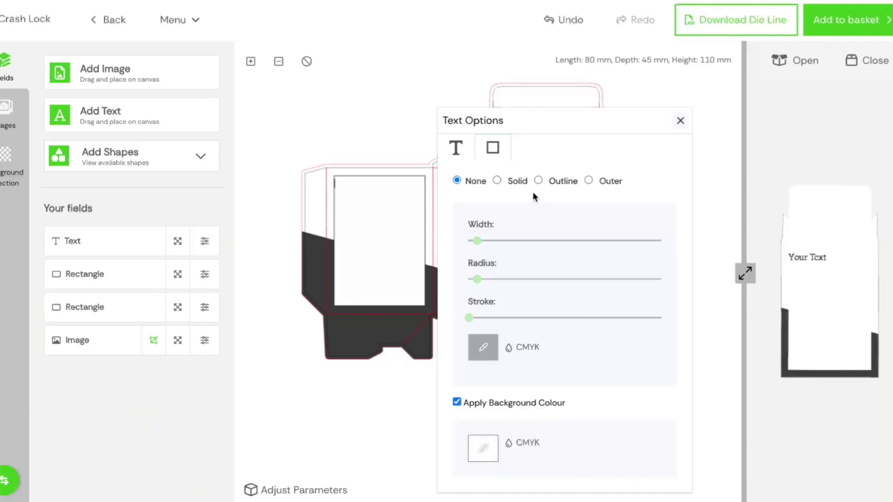
Give the text box a solid border with both width and corner radius at their minimum.
click(502, 183)
click(553, 183)
click(598, 183)
click(515, 182)
drag(477, 241, 470, 240)
drag(476, 279, 470, 279)
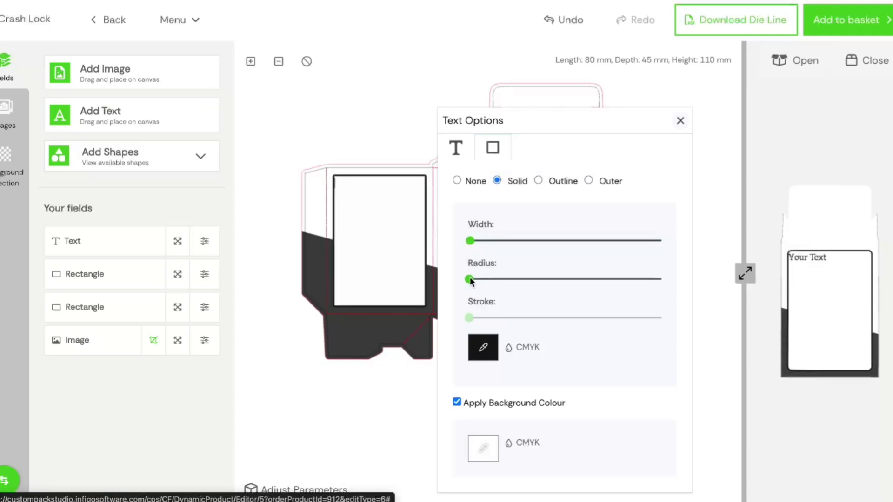
Set the text box border colour to the green already used in the design.
click(479, 351)
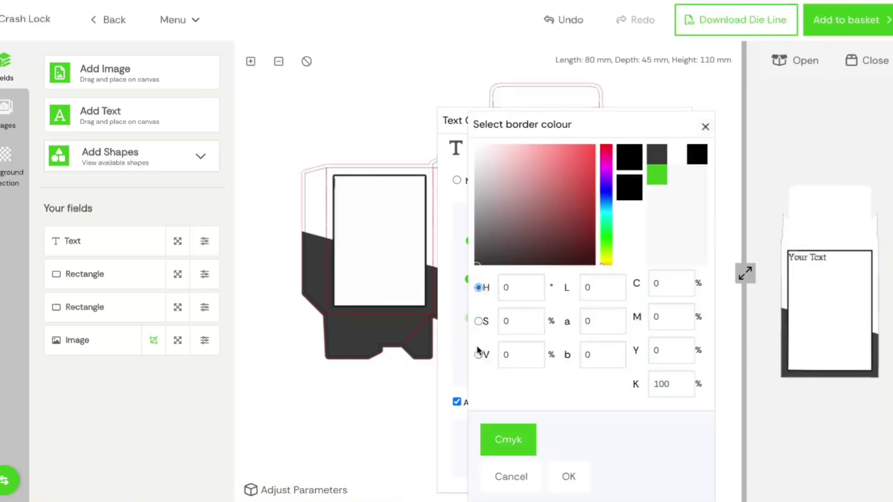
click(662, 179)
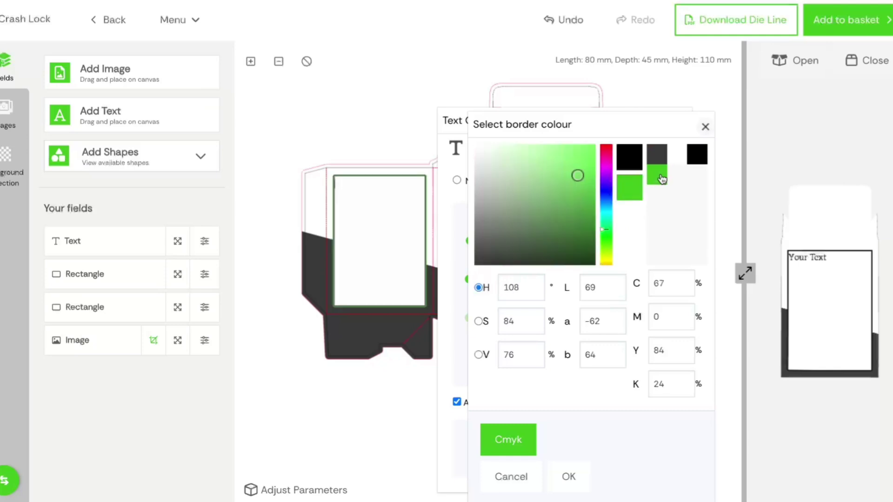
click(570, 478)
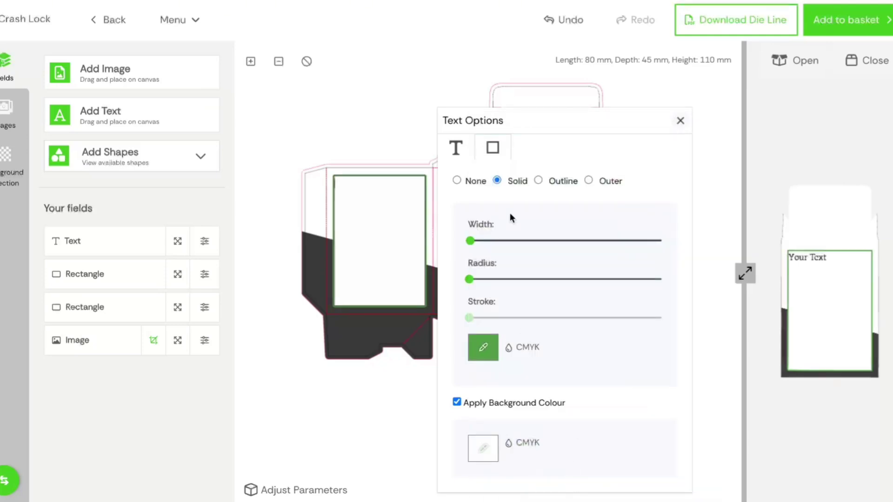
Keep the Aleo font for the text box and centre its text horizontally.
click(458, 152)
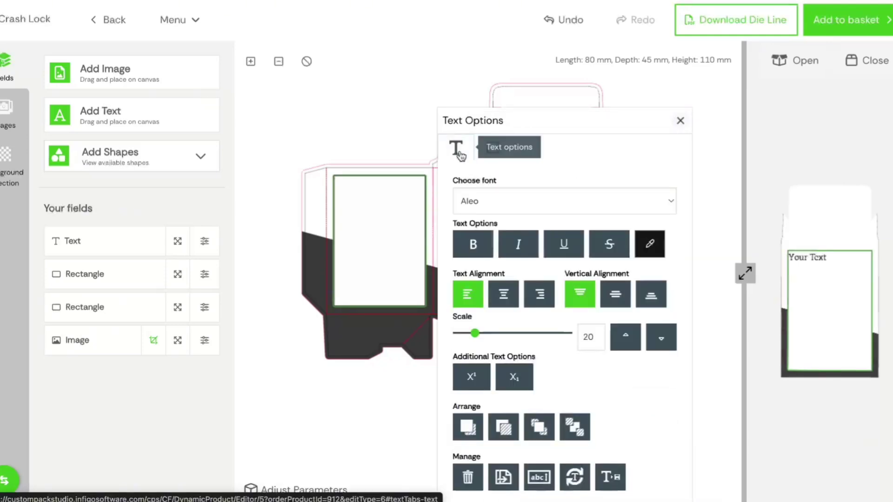
click(528, 198)
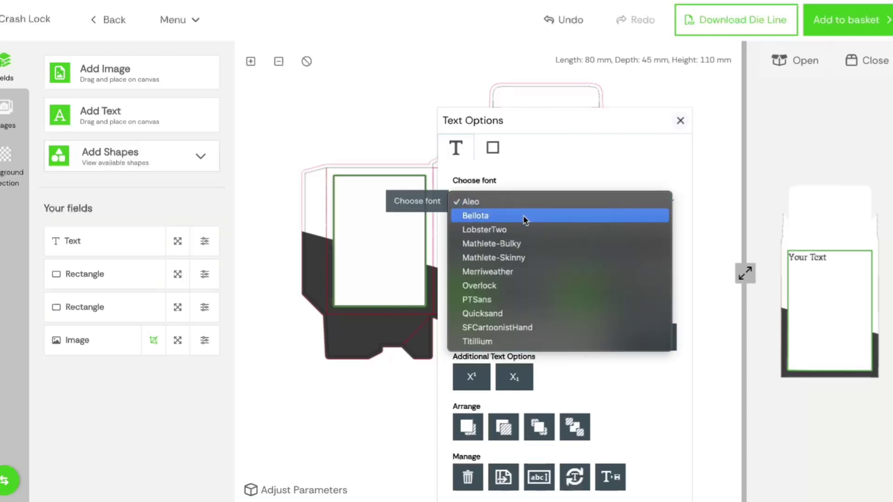
click(524, 202)
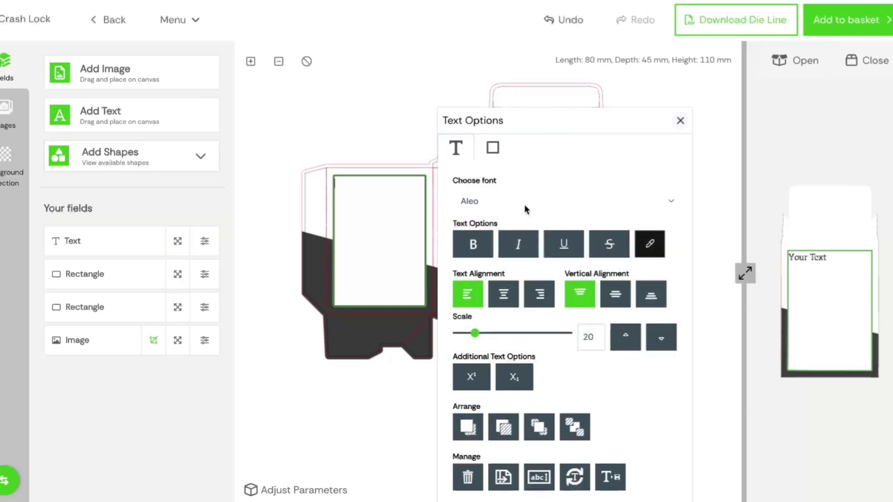
click(518, 293)
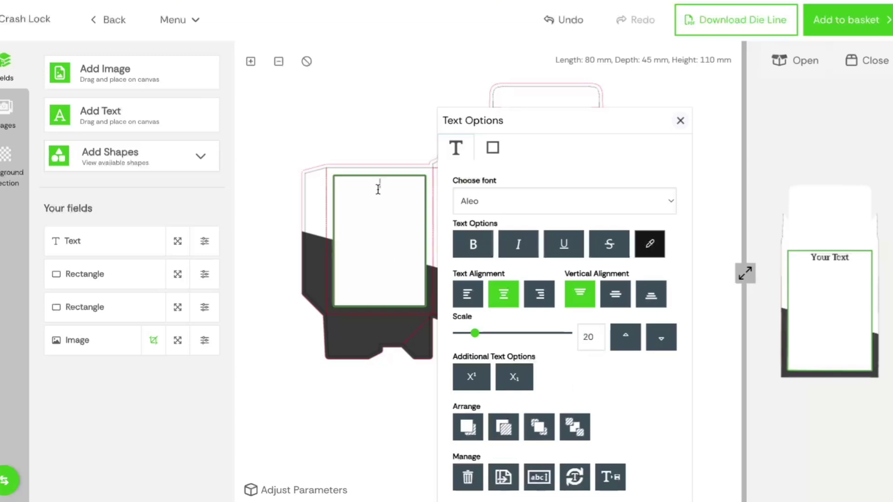
Paste the Custom Product Packaging description into the text box and set all of its text to scale 12.5.
key(ctrl+v)
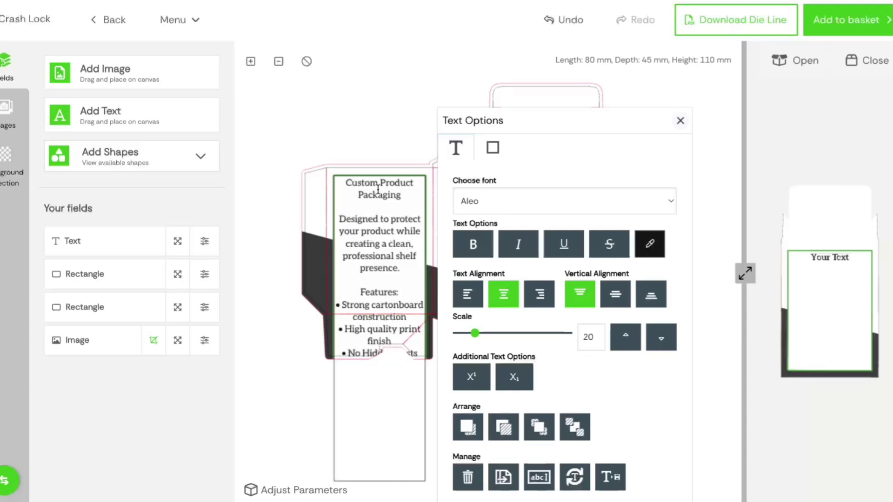
key(ctrl+a)
drag(475, 333, 464, 337)
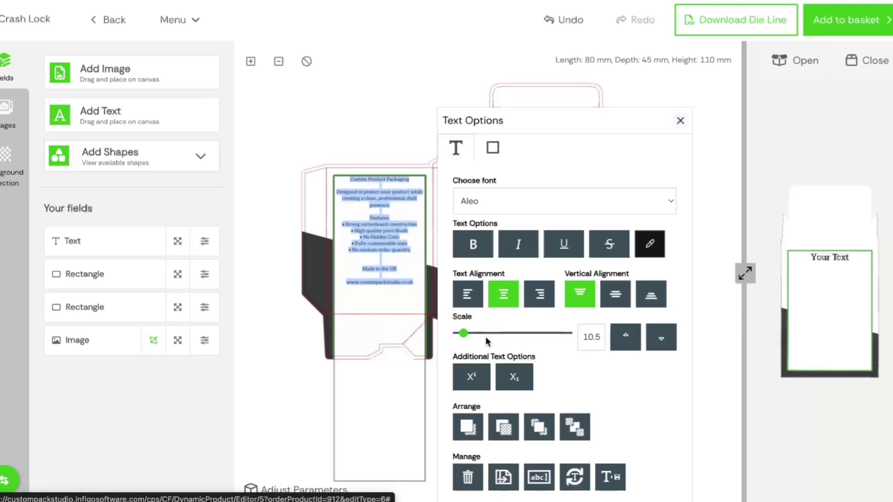
click(632, 341)
click(632, 341)
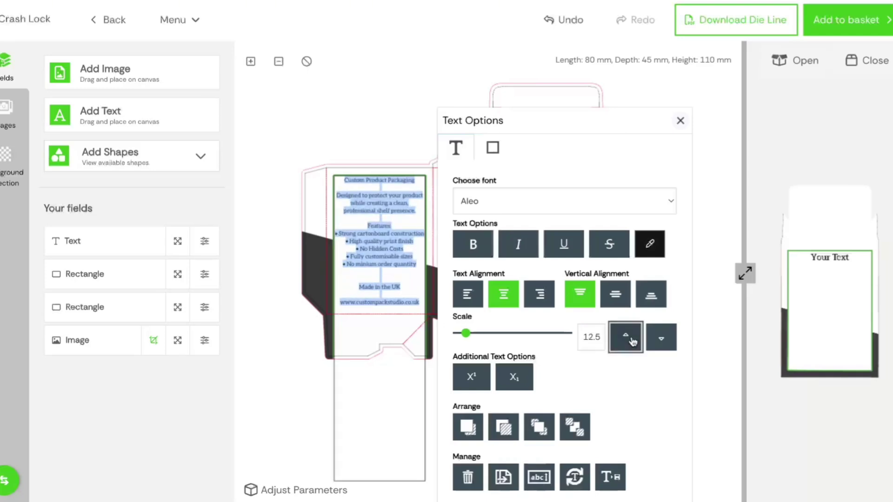
click(631, 341)
click(663, 343)
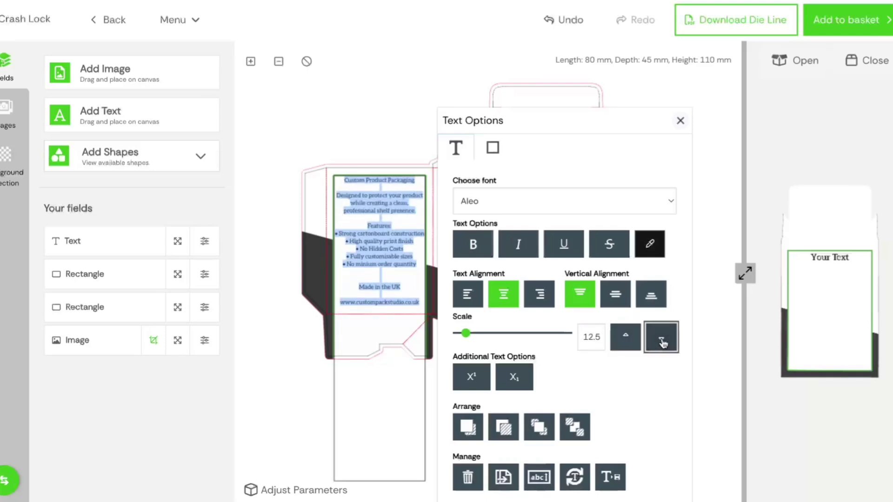
Shorten the text box to end just above the panel's bottom fold and raise its upper edge slightly.
click(681, 122)
click(352, 440)
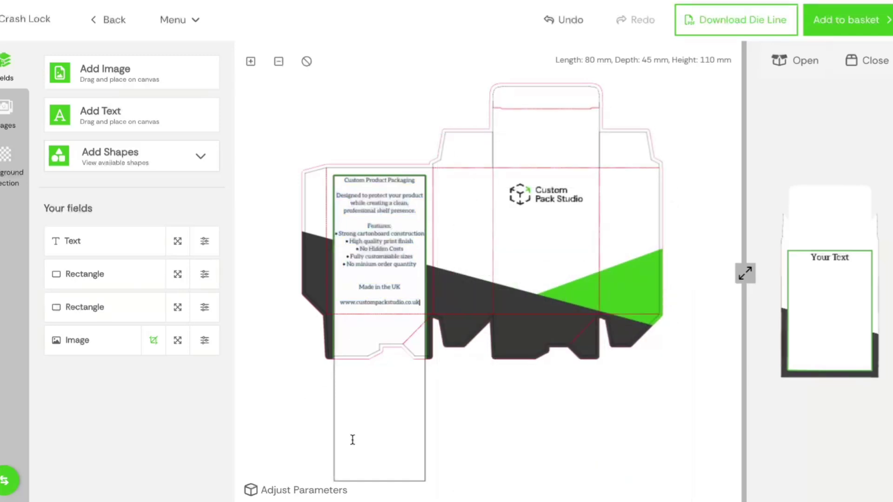
click(378, 244)
click(378, 245)
drag(385, 440, 386, 314)
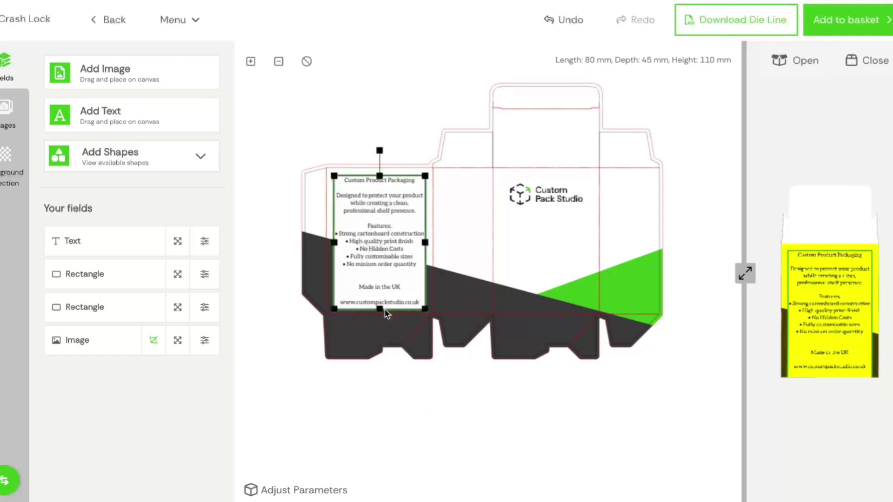
drag(380, 176, 381, 172)
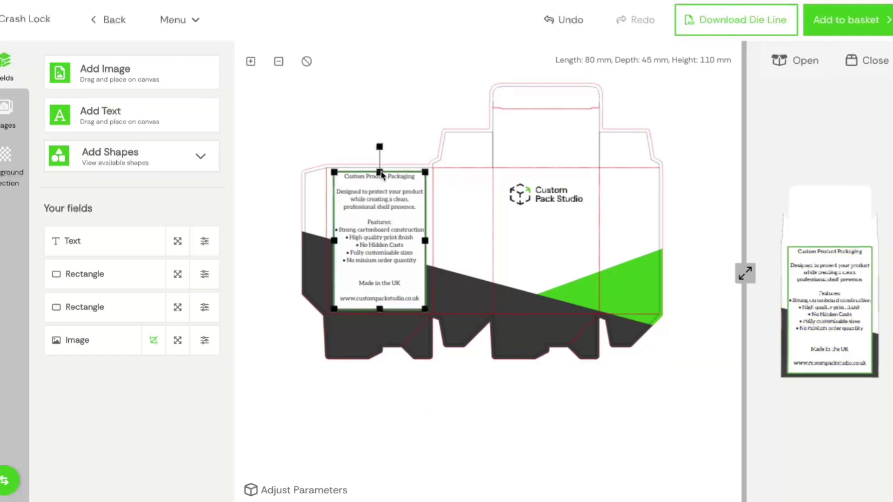
Centre the packaging description vertically within its text box.
click(378, 194)
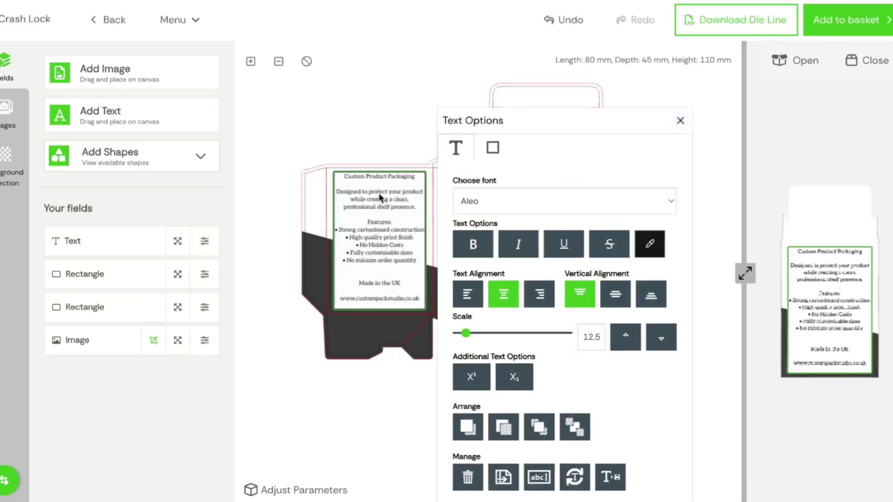
click(615, 294)
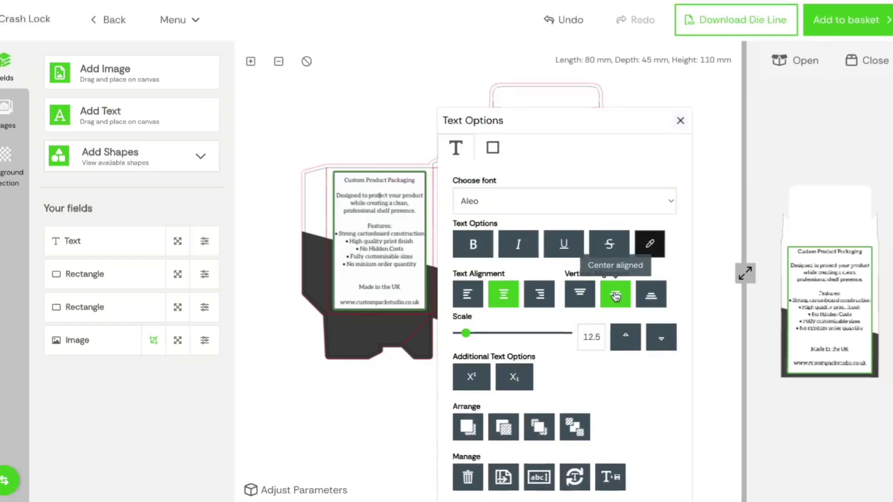
click(680, 122)
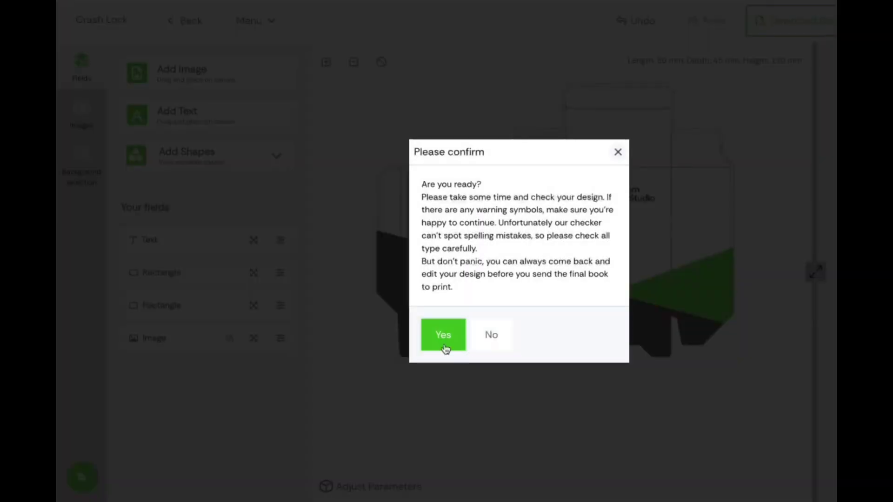
Confirm adding the finished design to the basket and save it with the job name Custom Pack Mockup.
click(444, 345)
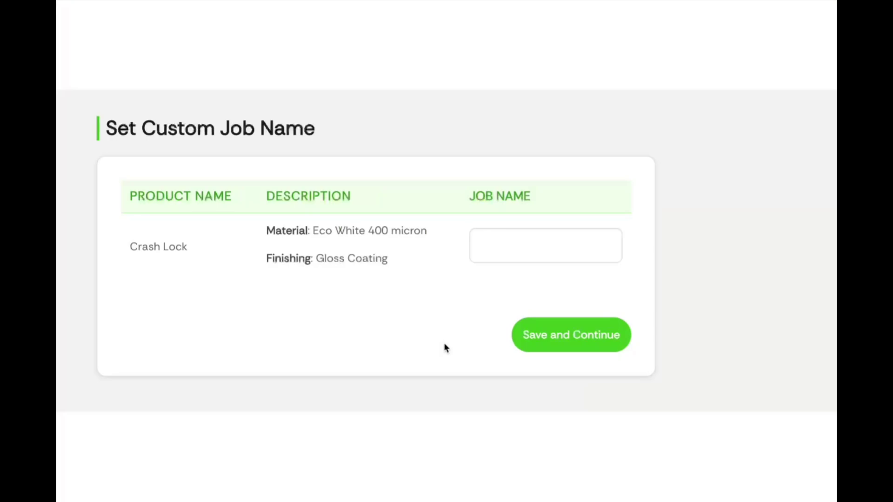
click(515, 240)
text(Custom P)
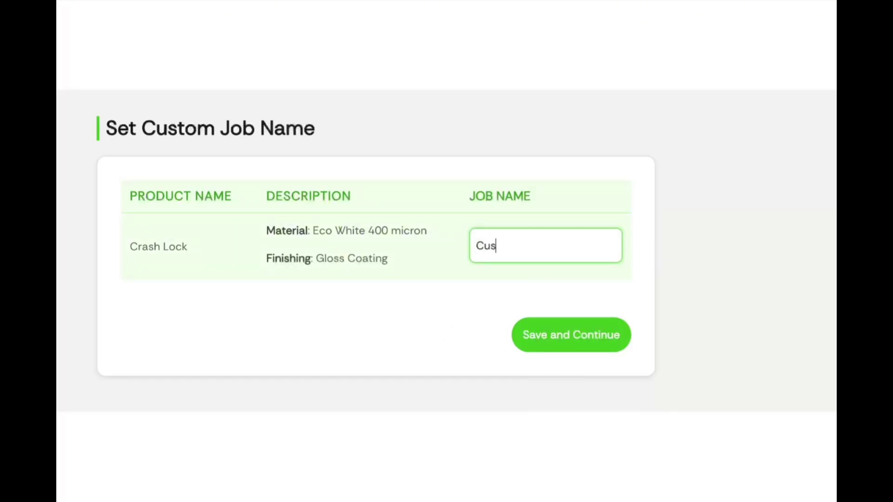
text(ack Mockup)
click(589, 345)
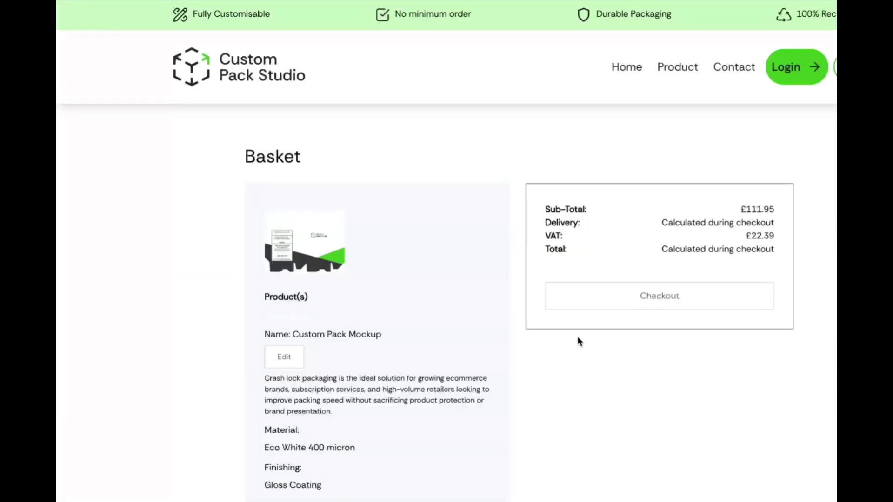
Review the basket item's material, finishing, quantity and price details.
scroll(470, 221, down, 3)
scroll(470, 221, down, 3)
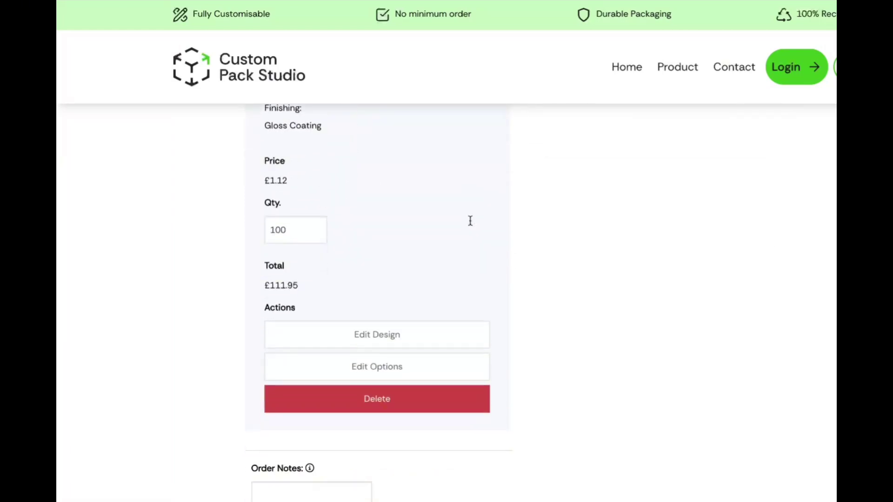
scroll(470, 221, up, 7)
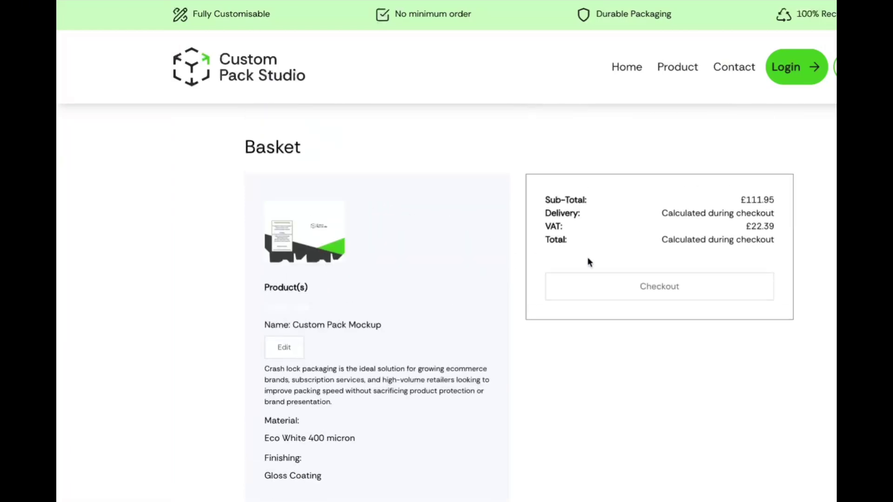